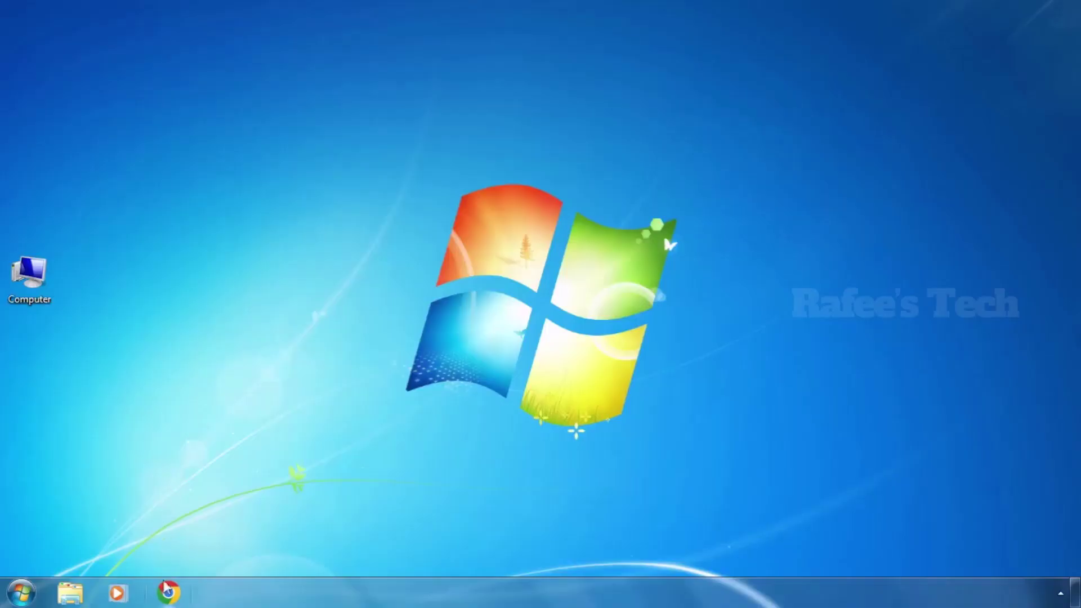
# Launch Google Chrome from the taskbar icon.
pyautogui.click(167, 593)
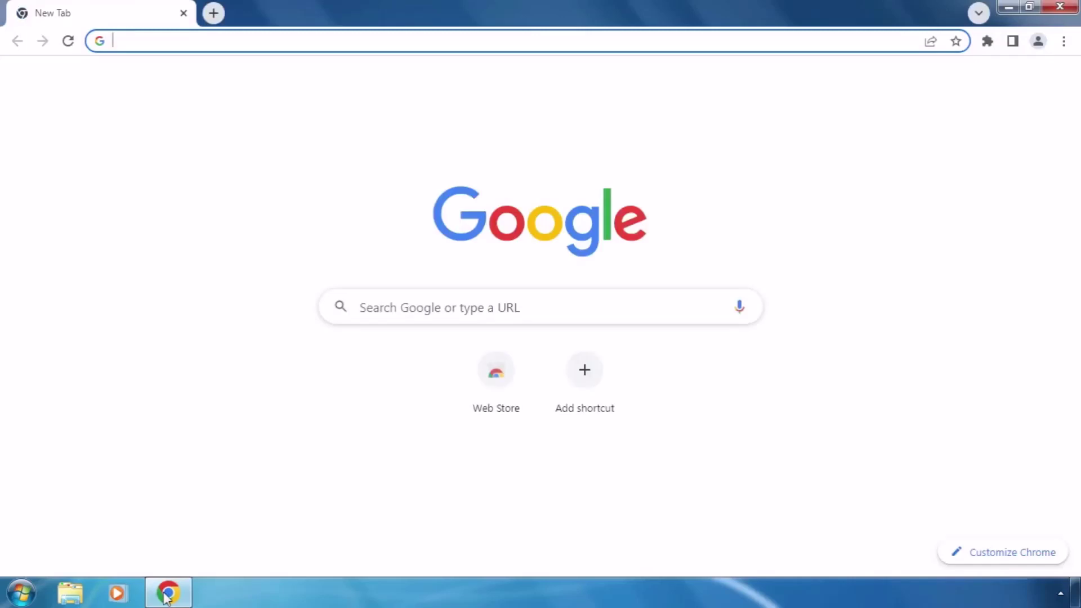
# Search Google for 'windows 10 download' and open Microsoft's Download Windows 10 Disc Image page.
pyautogui.write('windows 10 download')
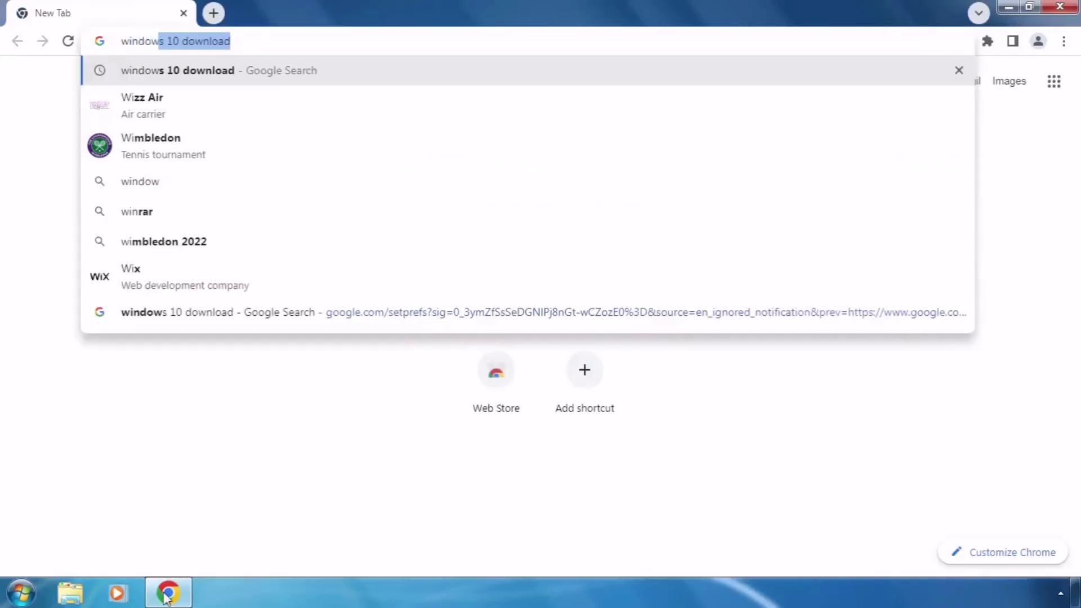
pyautogui.press('Return')
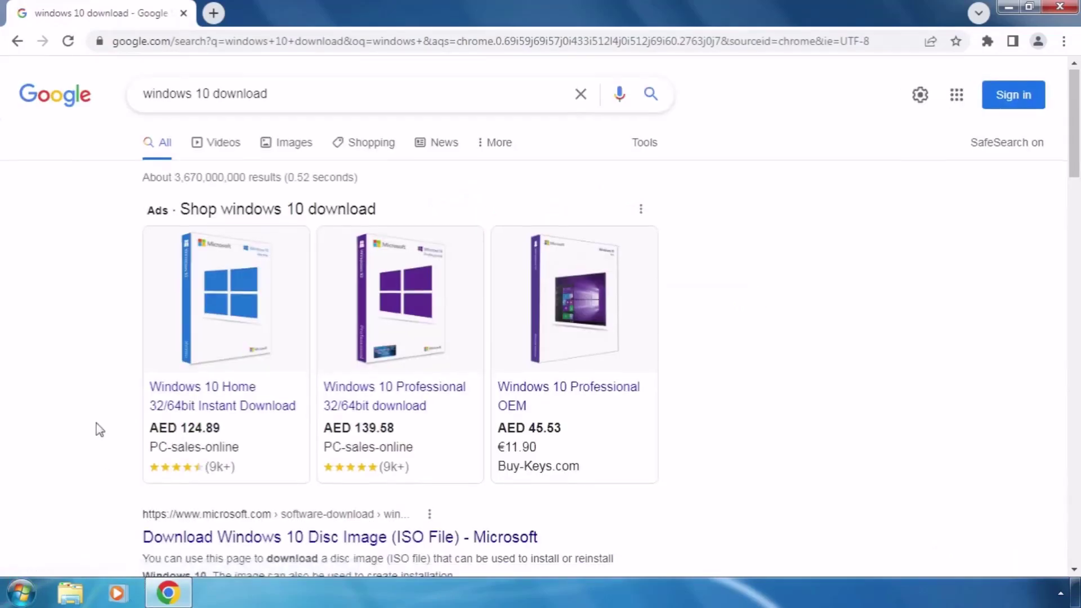
pyautogui.scroll(-1, 100, 430)
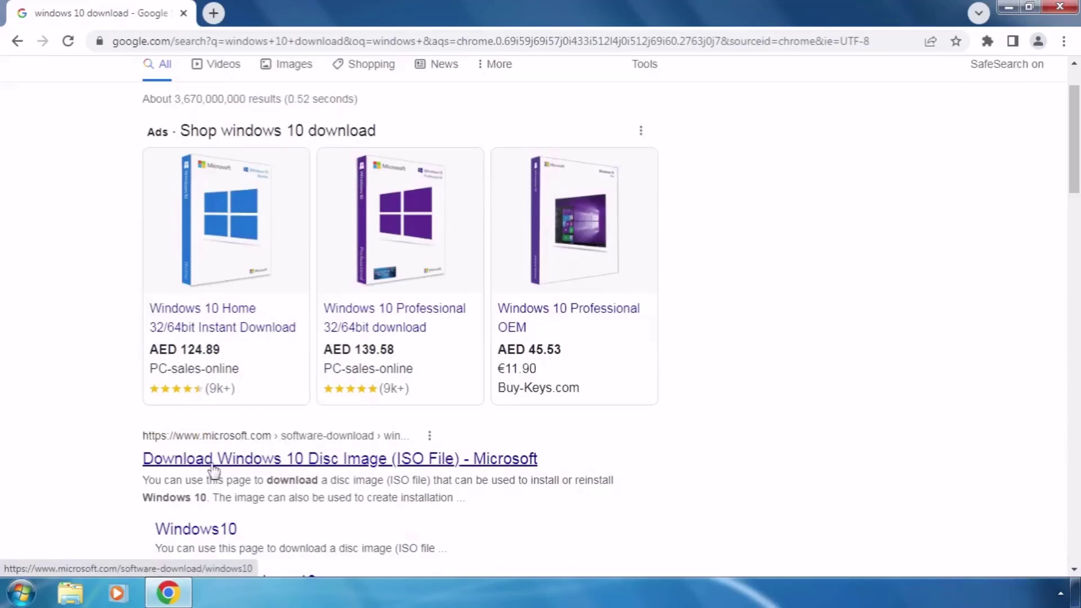
pyautogui.click(390, 468)
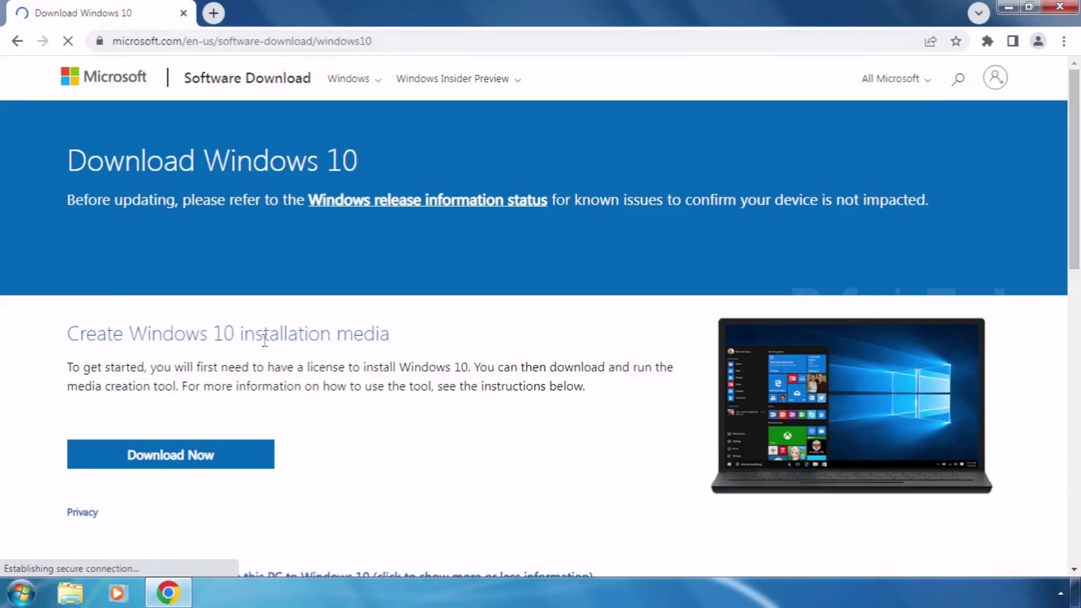
# Download and run MediaCreationTool.exe, then minimize Chrome while the tool starts.
pyautogui.click(188, 459)
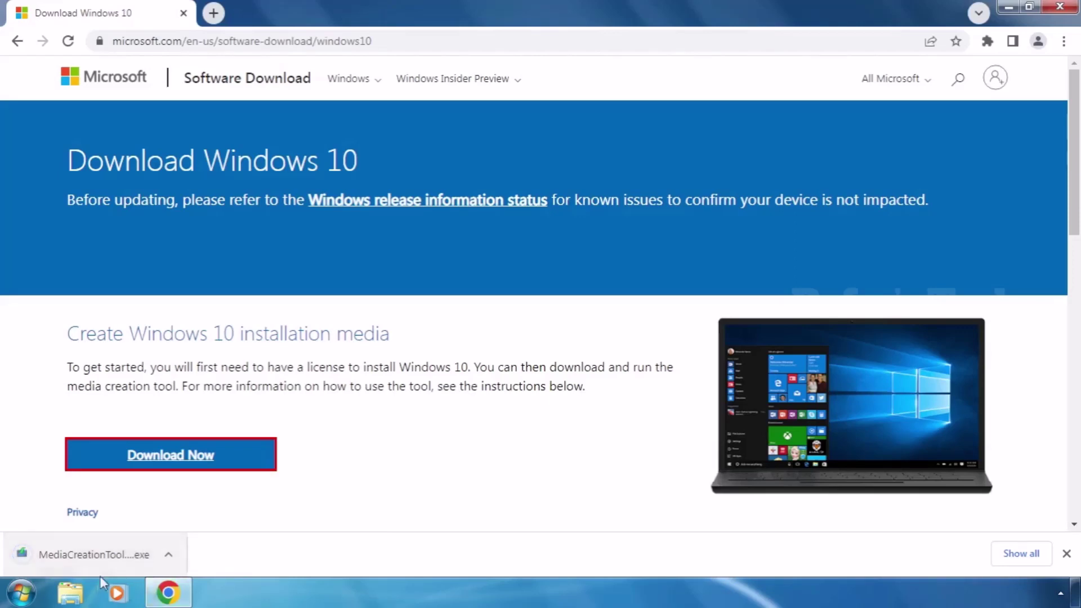
pyautogui.click(125, 558)
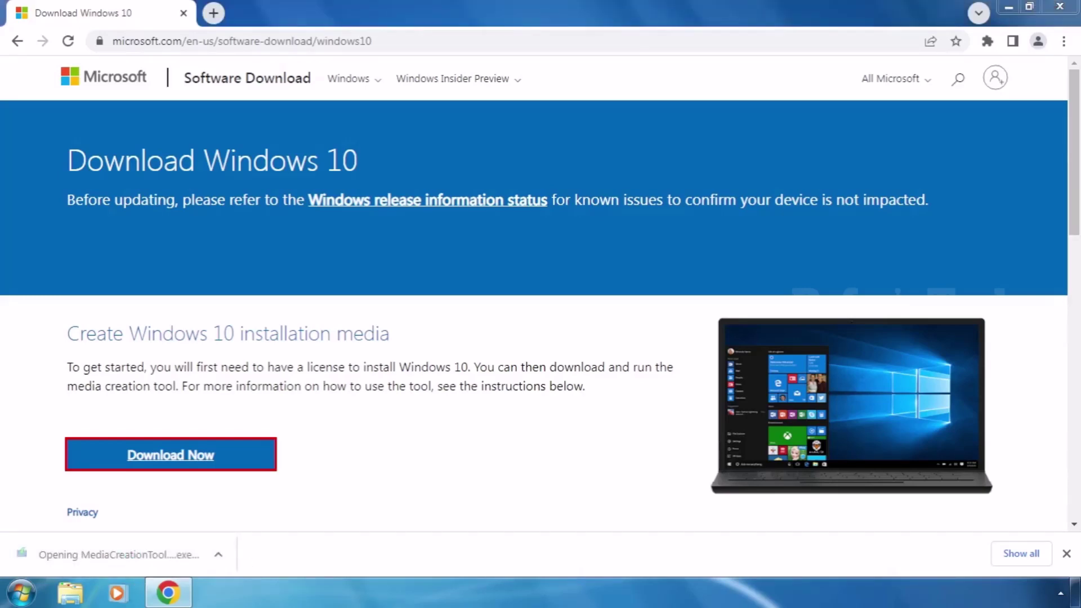
pyautogui.click(1007, 7)
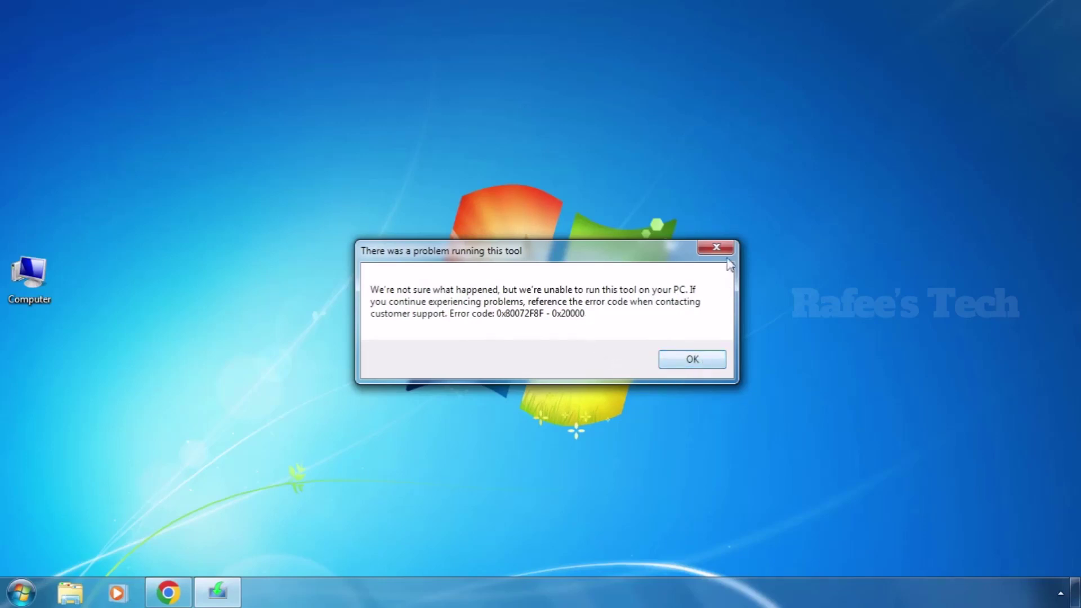
# Dismiss the 'There was a problem running this tool' error with OK.
pyautogui.click(704, 362)
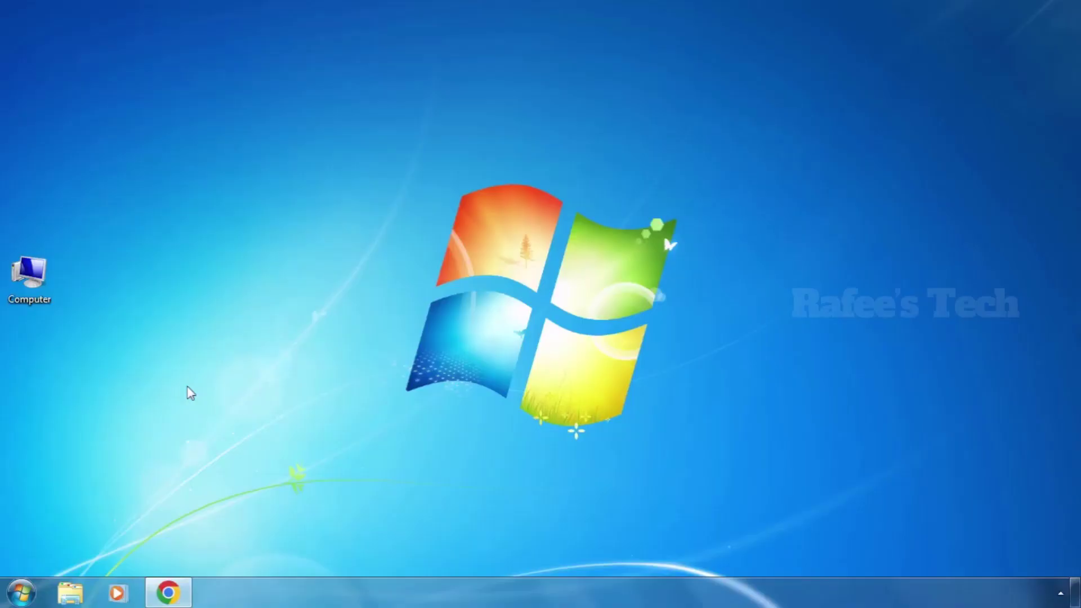
# Open Windows Update in a maximized Control Panel and check for updates.
pyautogui.click(28, 592)
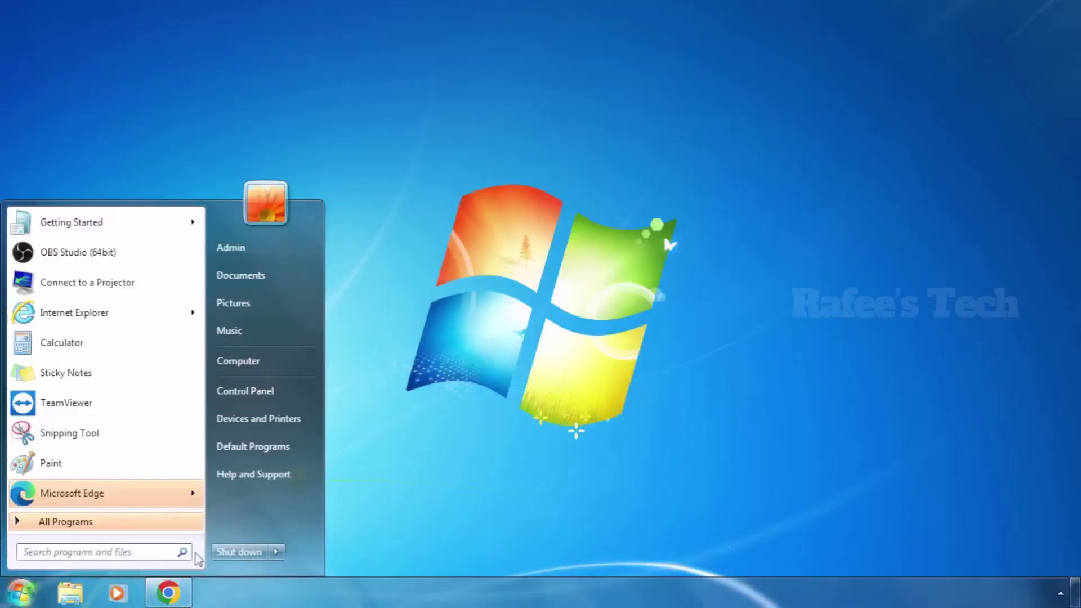
pyautogui.press('Escape')
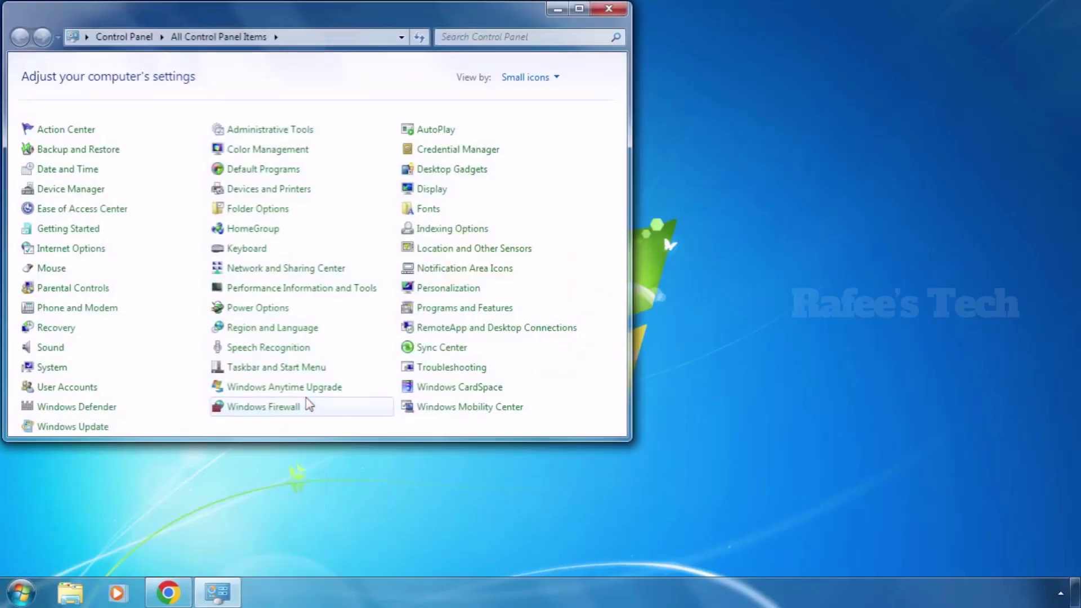
pyautogui.click(589, 6)
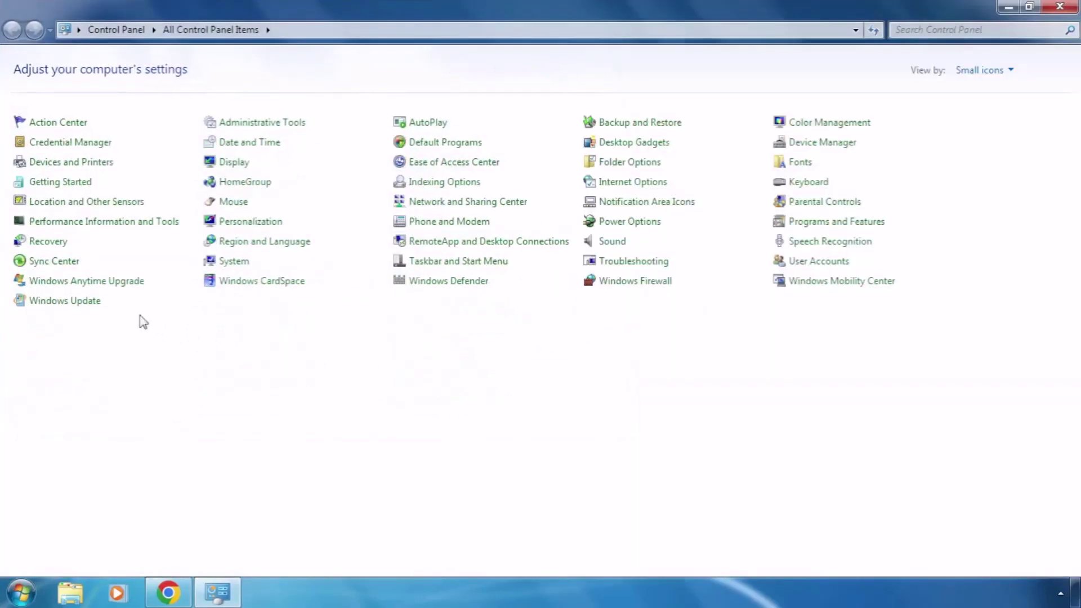
pyautogui.click(84, 309)
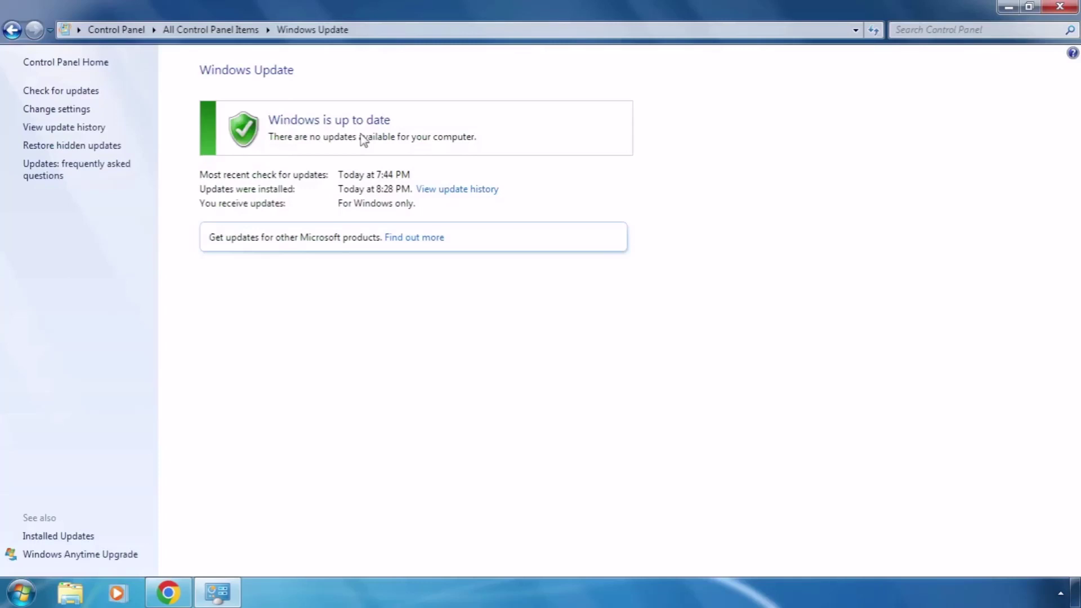
pyautogui.click(74, 99)
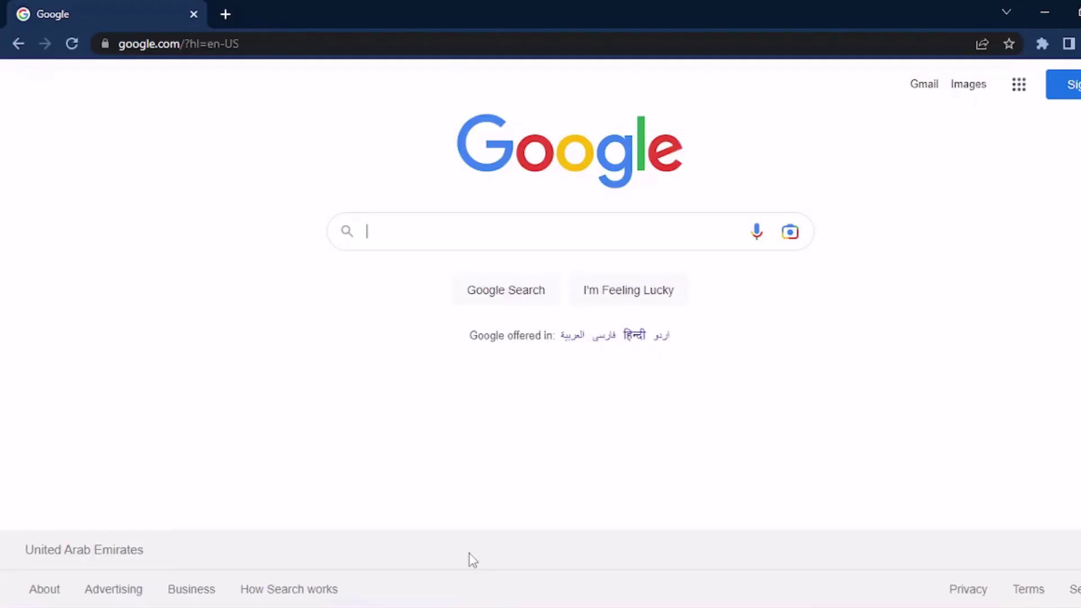
# Paste the download.microsoft.com MicrosoftEasyFix51044.msi link into Chrome's address bar to download it.
pyautogui.click(275, 45)
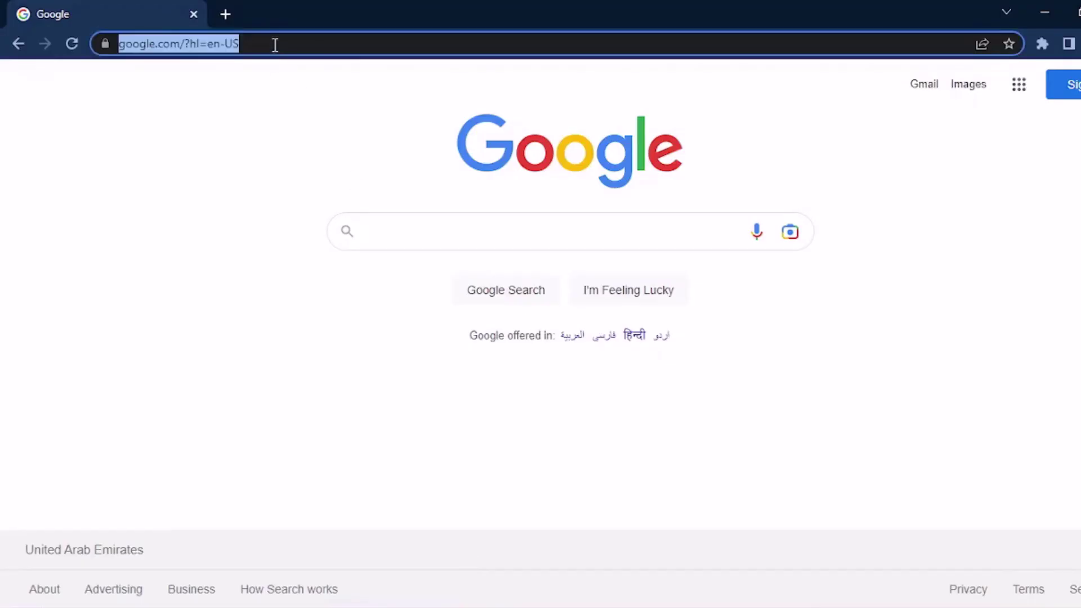
pyautogui.write('https://download.microsoft.com/download/0/6/5/0658B1A7-6D2E-474F-BC2C-D69E5B9E9A68/MicrosoftEasyFix51044.msi')
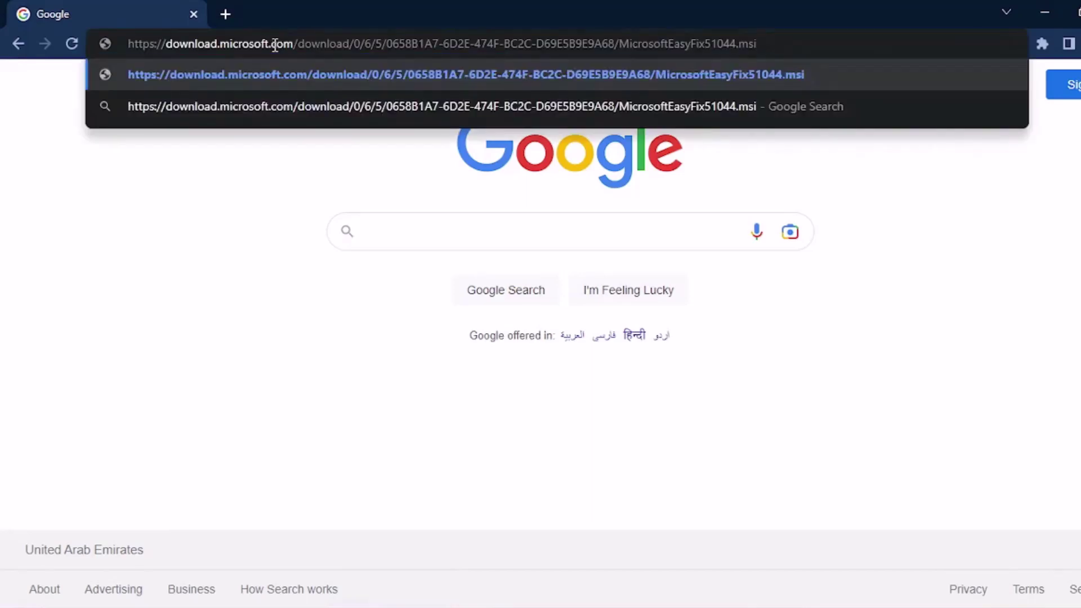
pyautogui.press('Return')
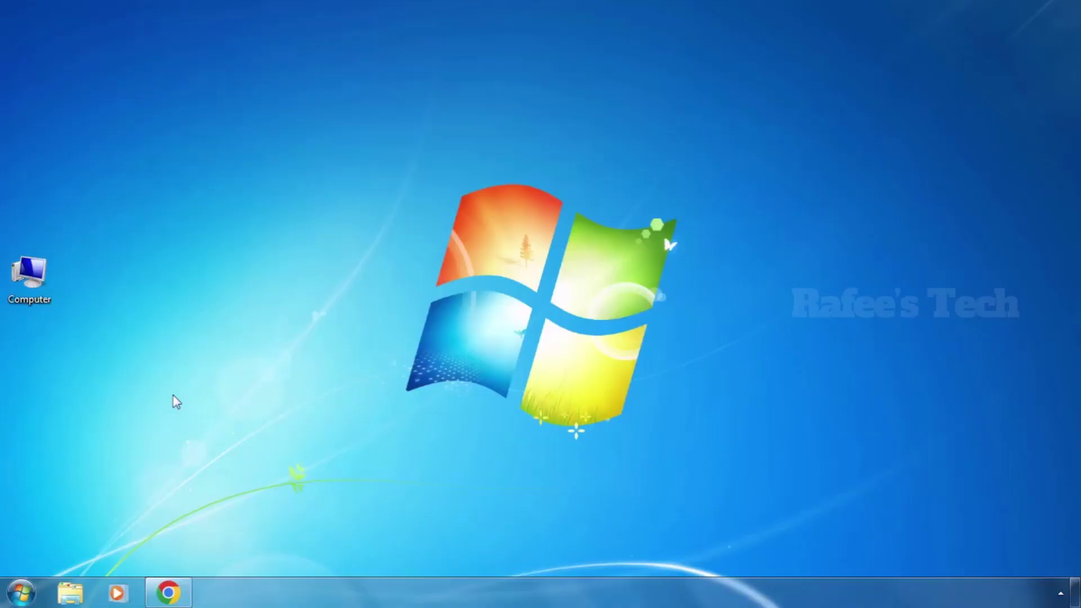
pyautogui.doubleClick(31, 276)
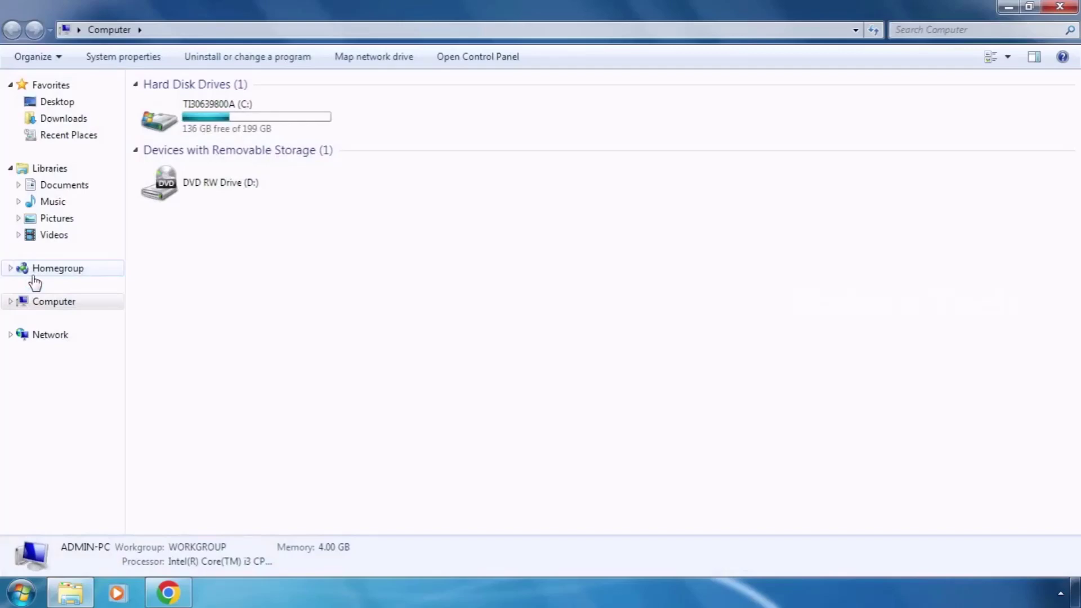
# Run the 0x80072F8F0x20000 FixTool installer from Documents and accept the Easy fix license terms.
pyautogui.click(84, 190)
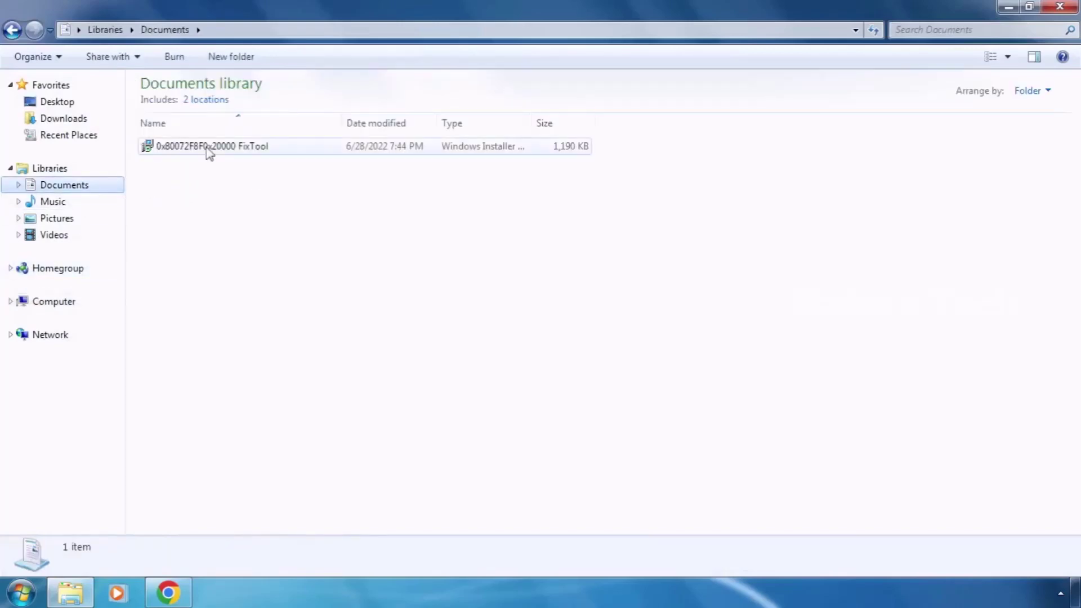
pyautogui.click(207, 150)
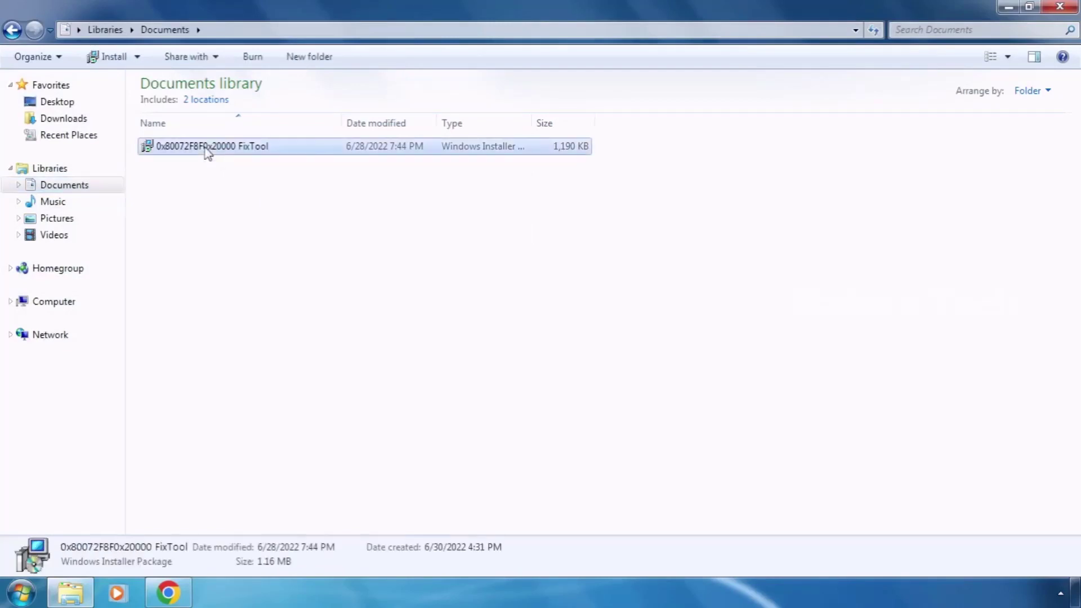
pyautogui.doubleClick(208, 148)
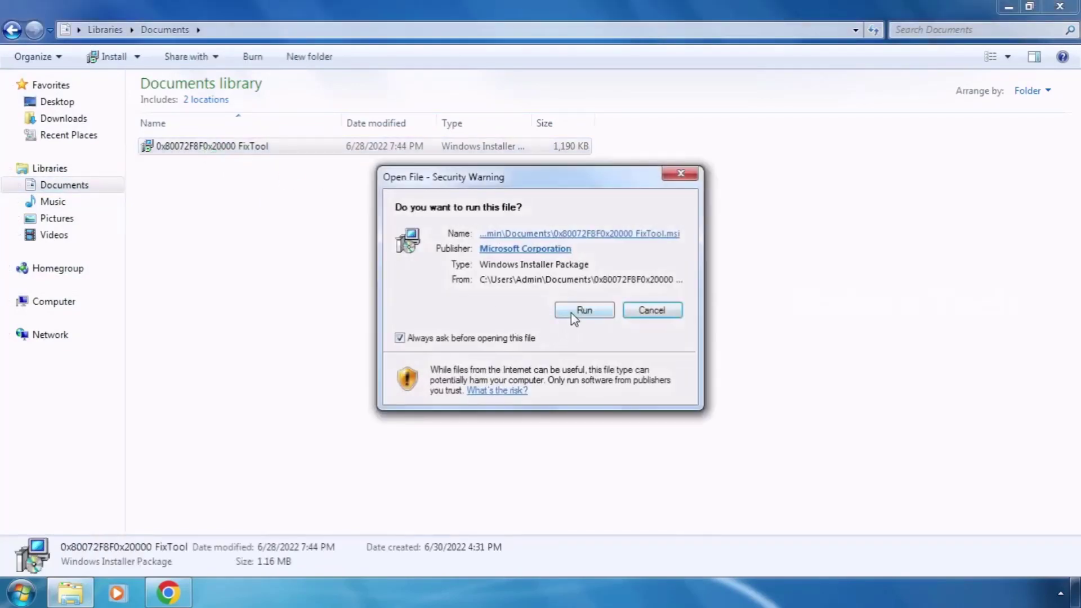
pyautogui.click(571, 313)
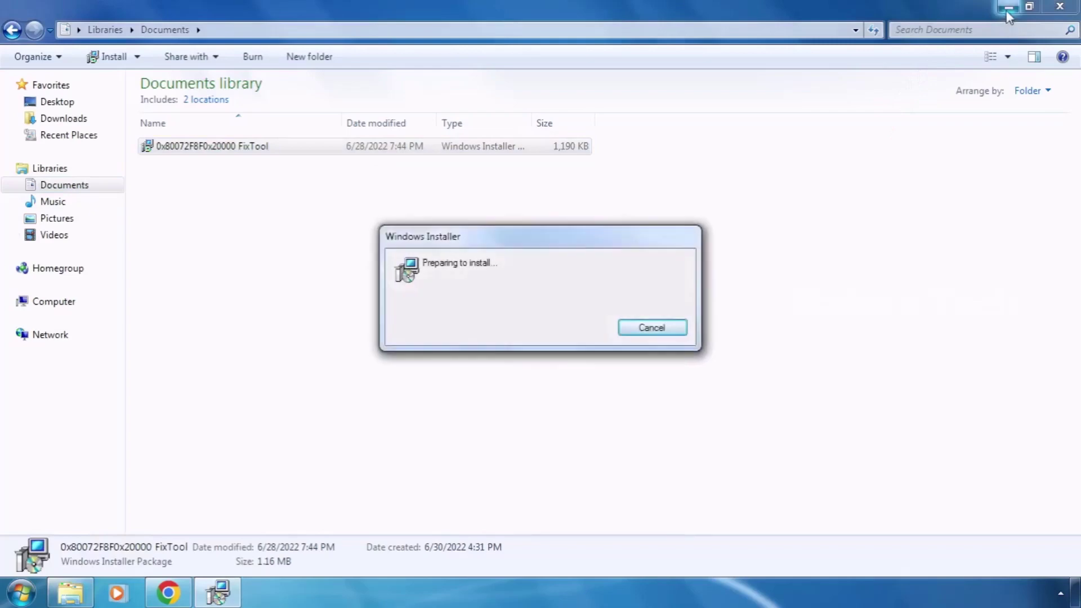
pyautogui.click(1006, 9)
pyautogui.click(375, 398)
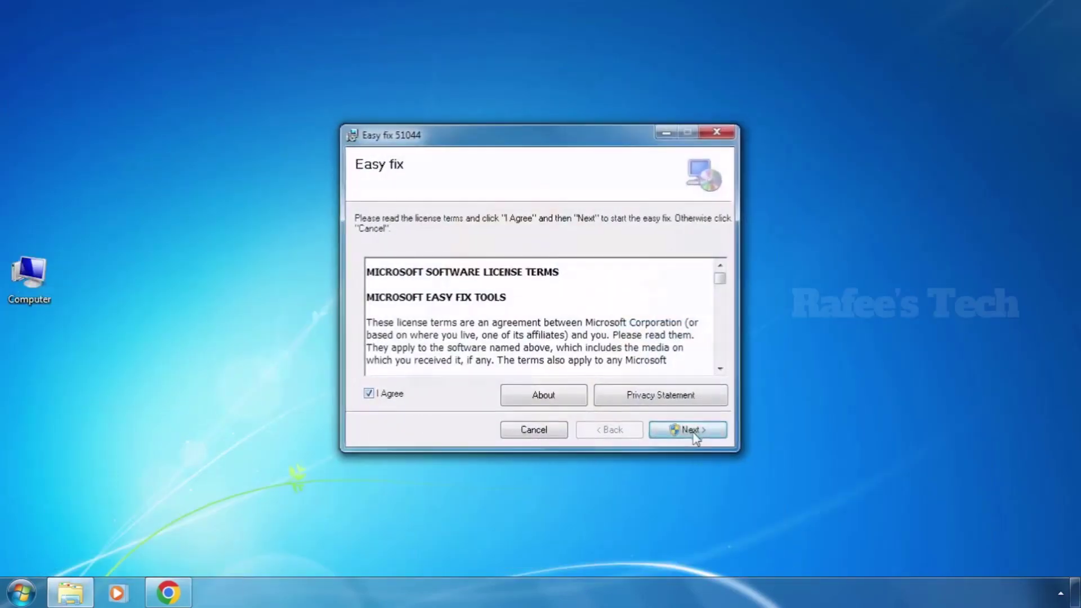
# Run Easy fix 51044 until it reports All done, then close it.
pyautogui.click(690, 431)
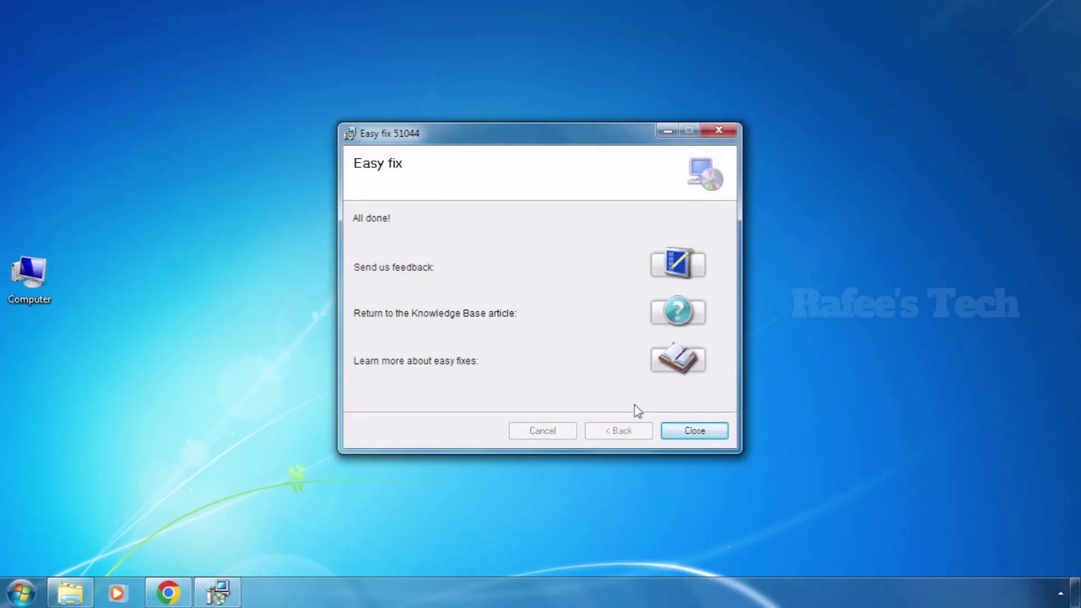
pyautogui.click(694, 431)
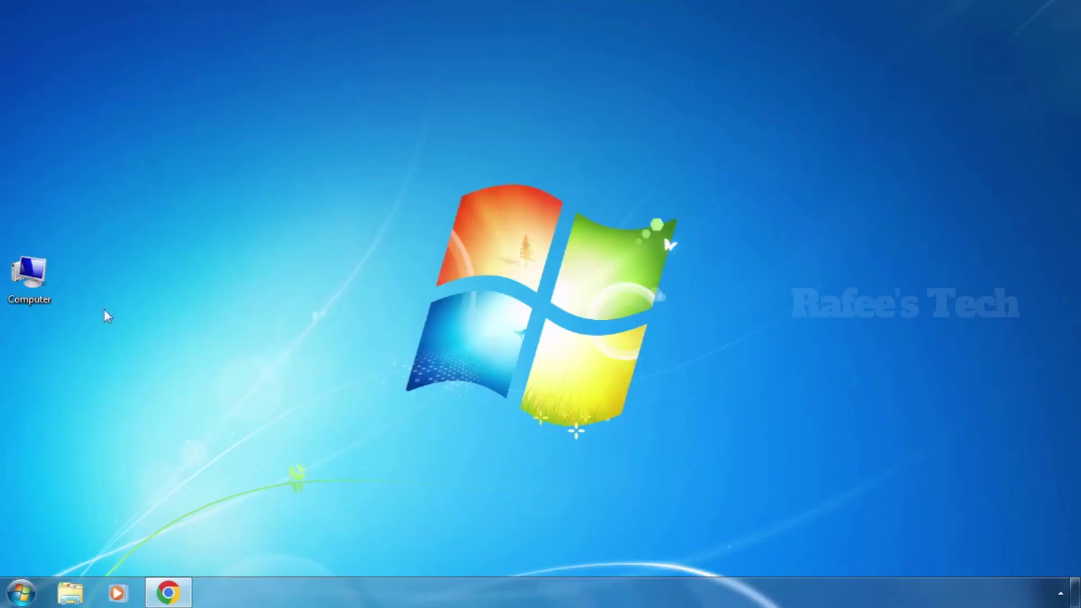
# Relaunch MediaCreationTool21H2 from the Downloads folder and minimize Explorer.
pyautogui.doubleClick(39, 282)
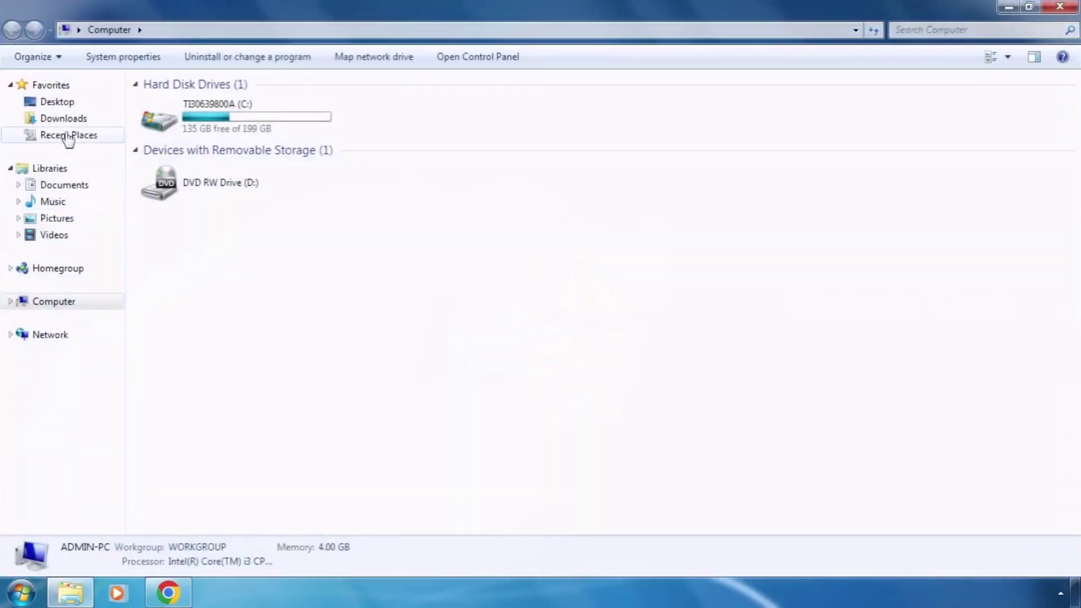
pyautogui.click(69, 118)
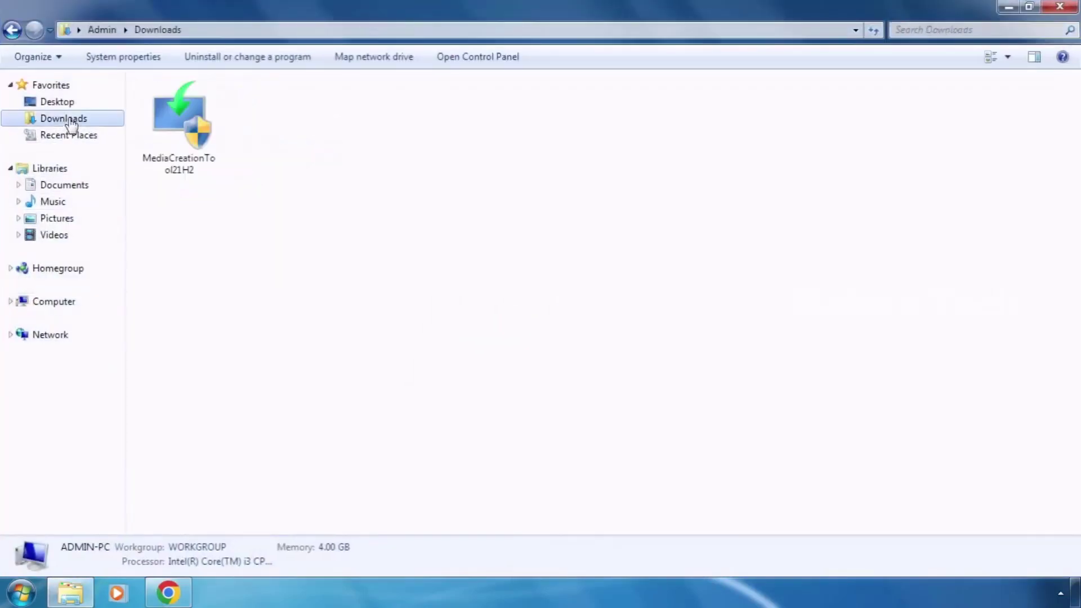
pyautogui.doubleClick(181, 163)
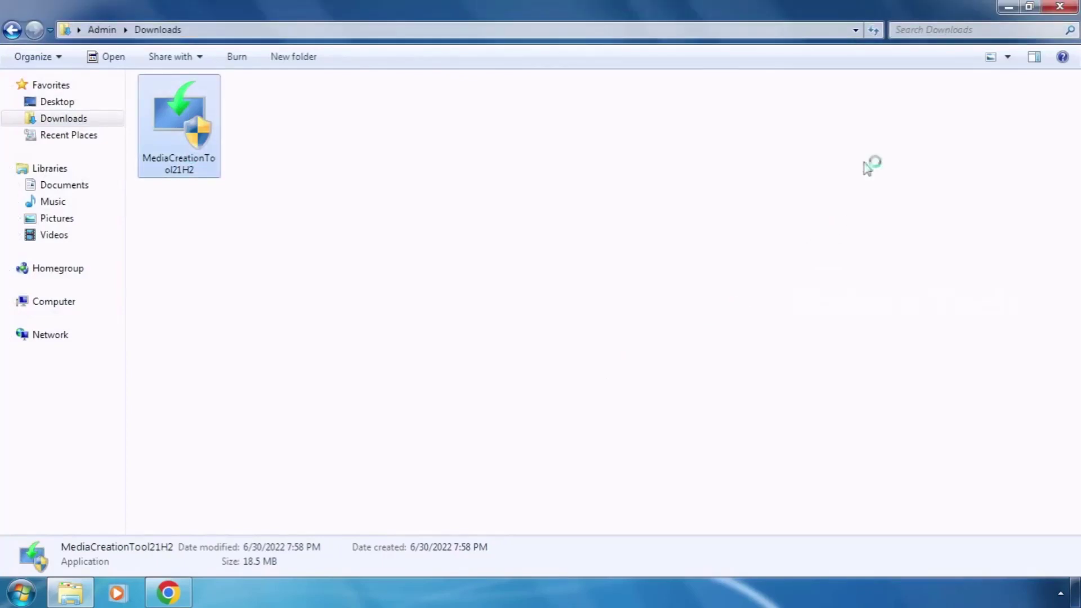
pyautogui.click(1009, 9)
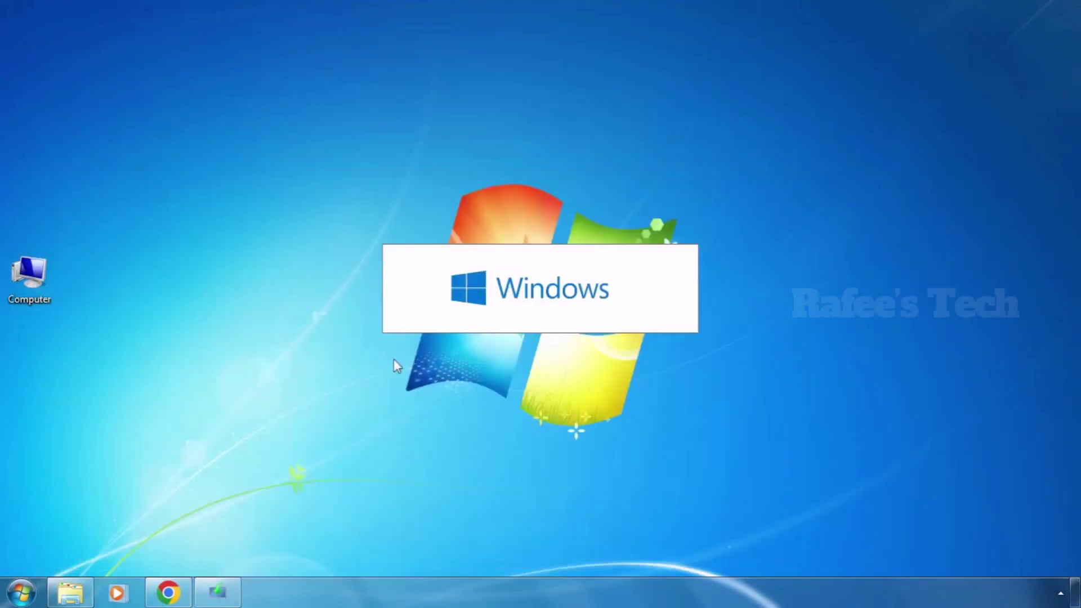